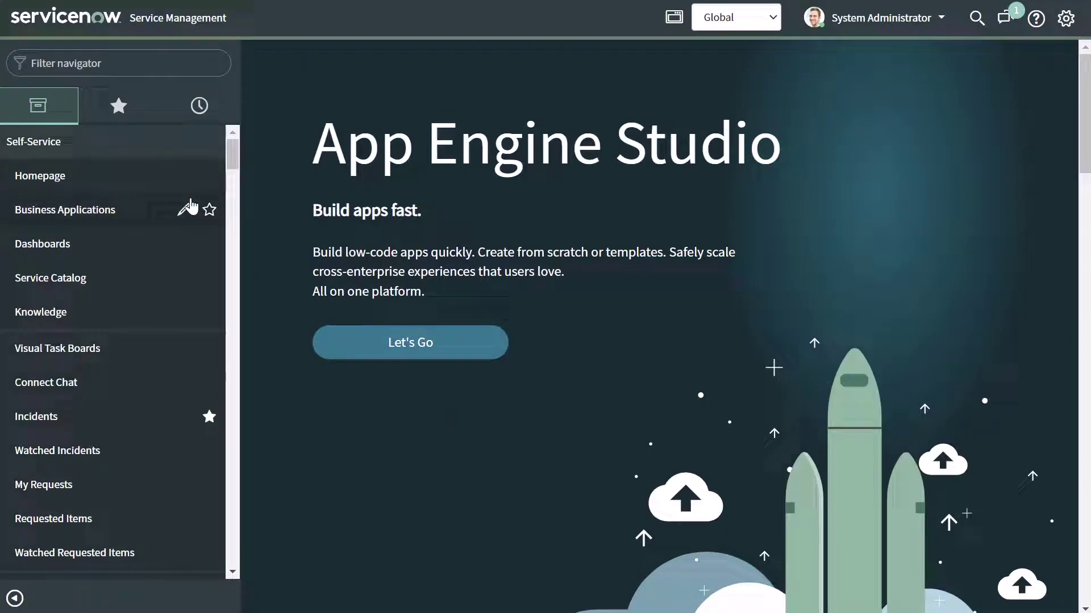
Step: Find the incident modules in the navigator, open the list of all incidents and collapse the navigator
click(154, 66)
text(incident)
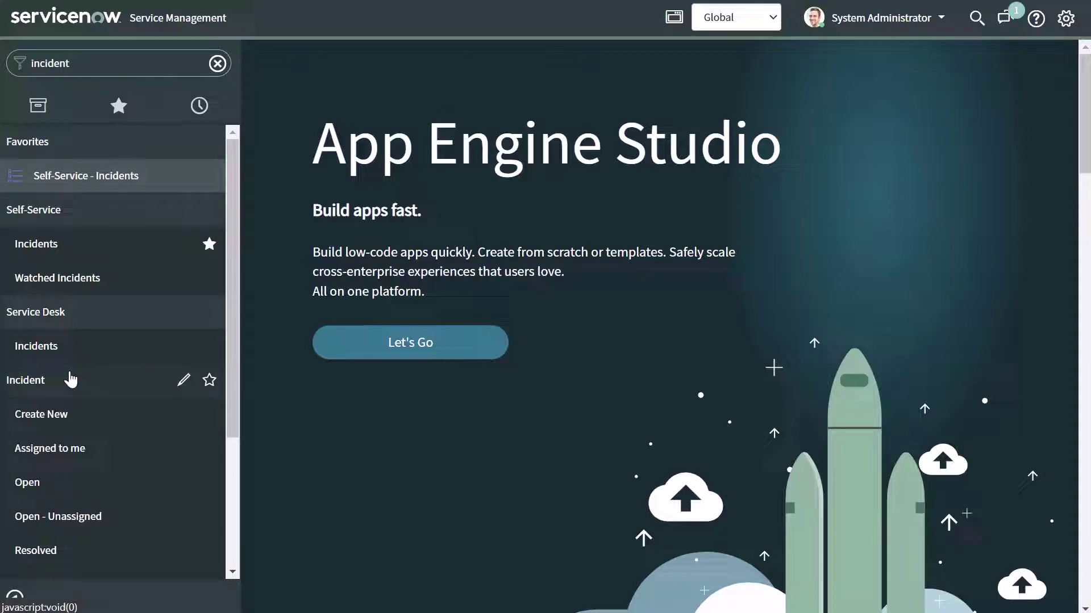
scroll(70, 380, down, 1)
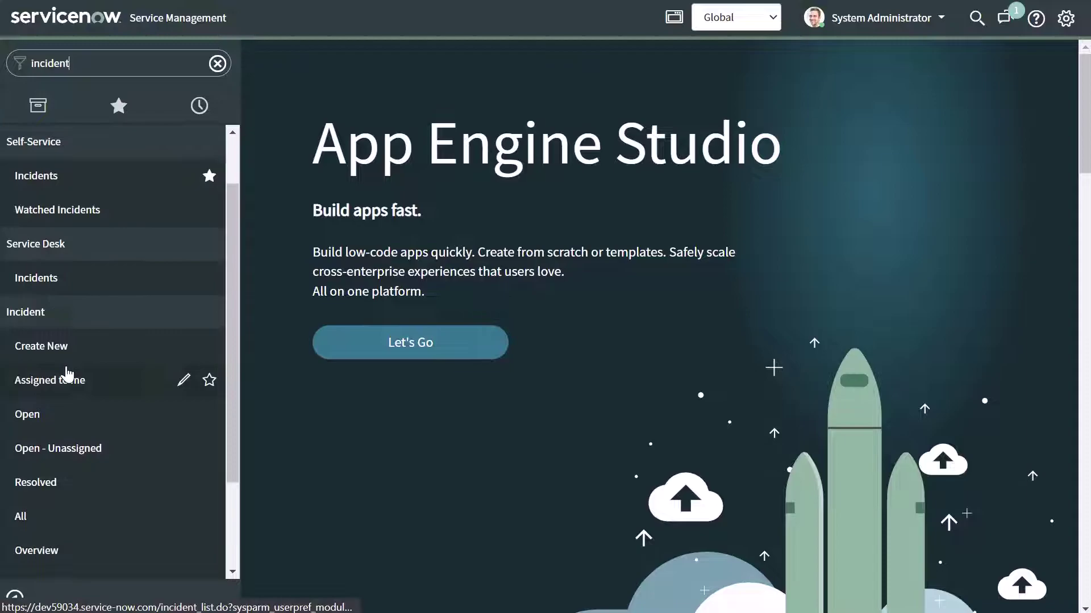
click(22, 518)
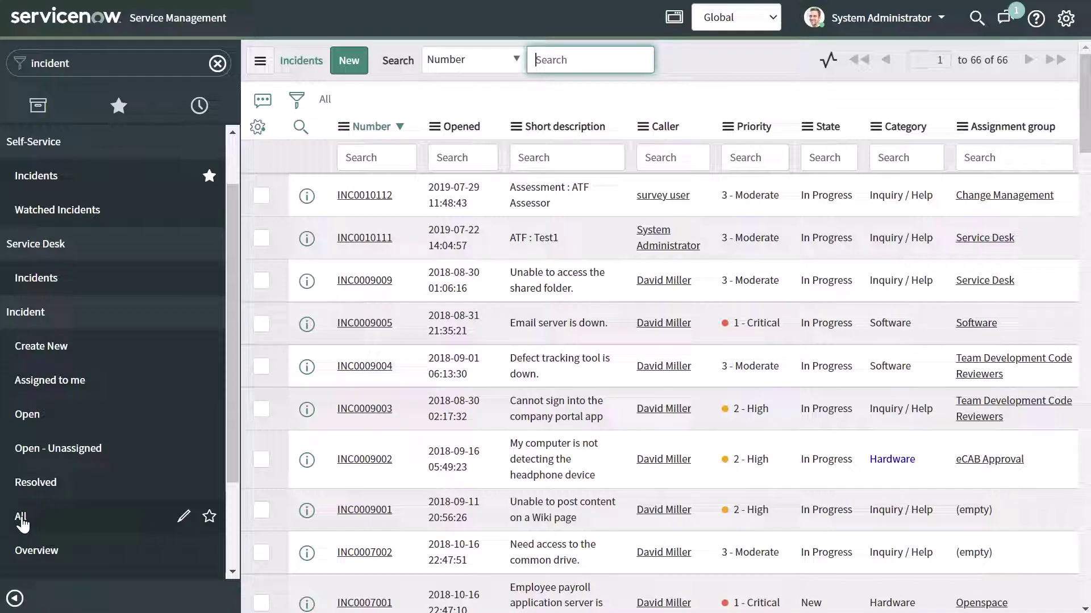
click(15, 598)
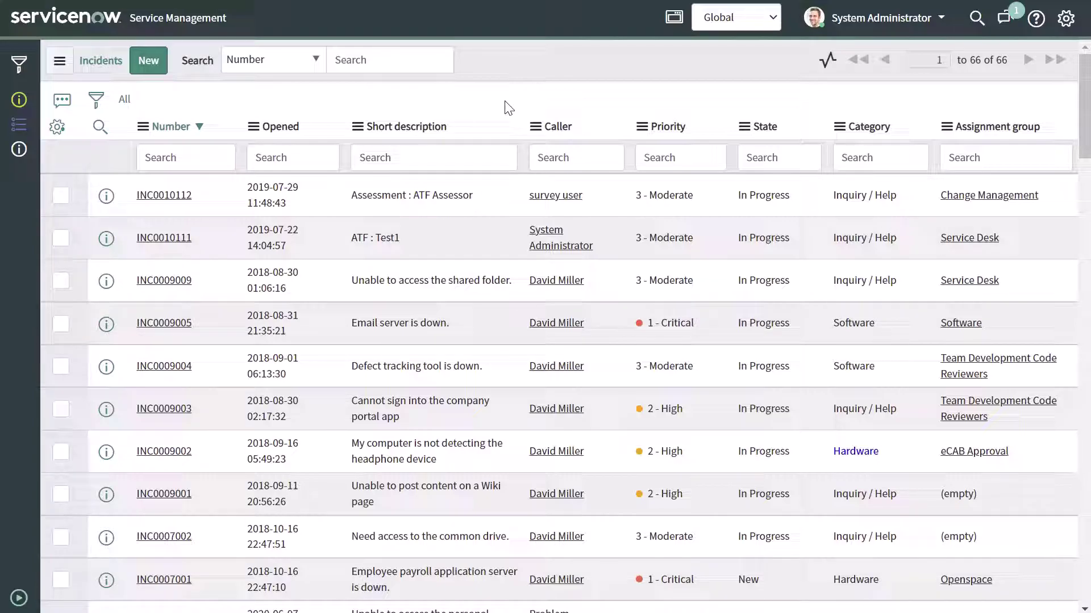
Step: Filter the incident list with the condition Priority is 1 - Critical, run it and review the filtered records
click(104, 108)
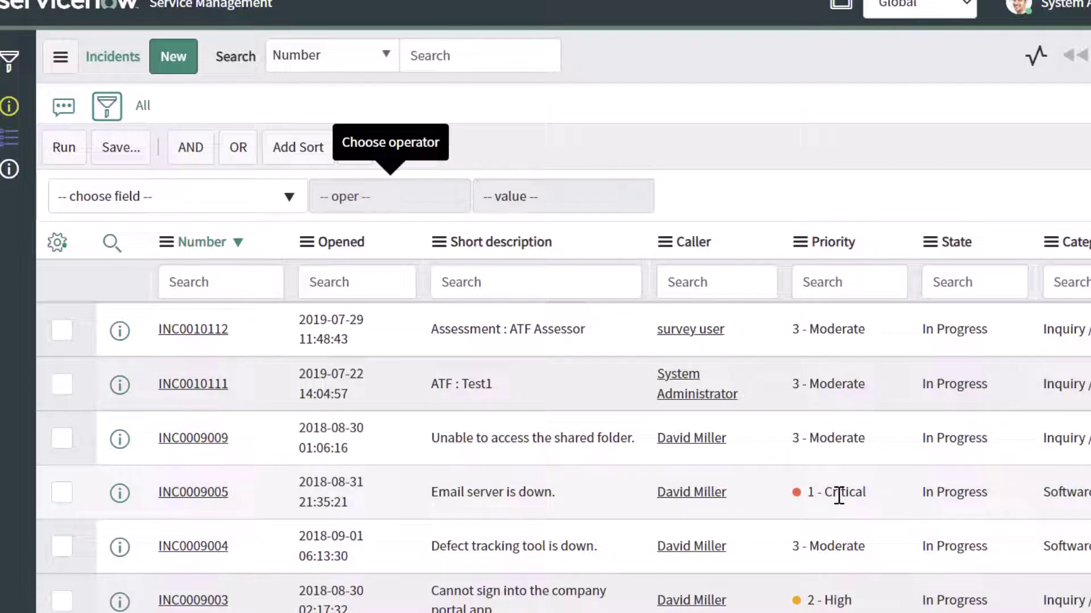
click(290, 209)
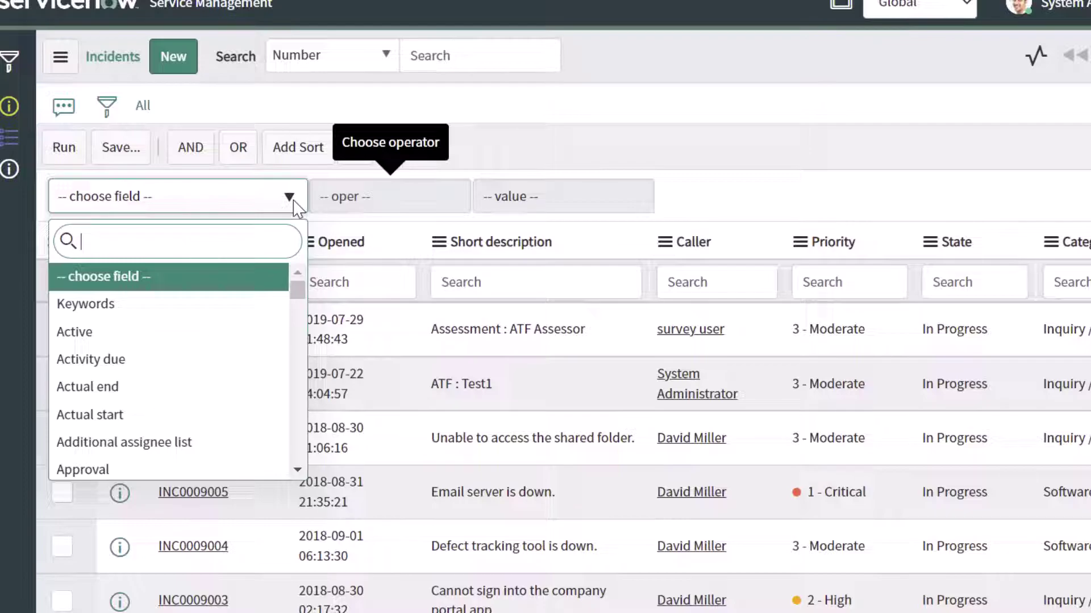
text(prip)
key(BackSpace)
text(o)
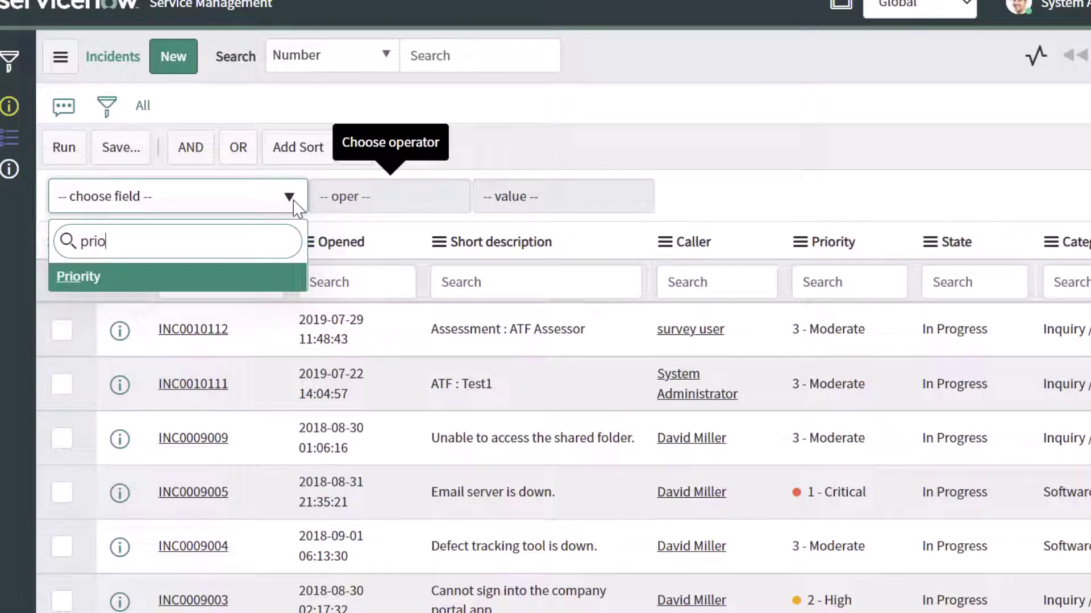
click(93, 290)
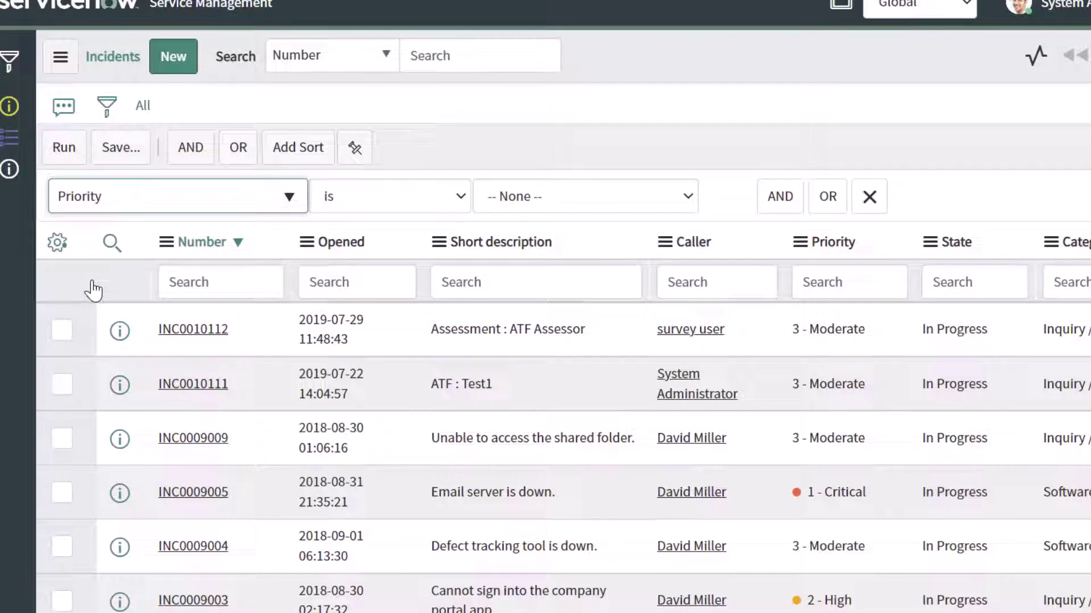
click(461, 197)
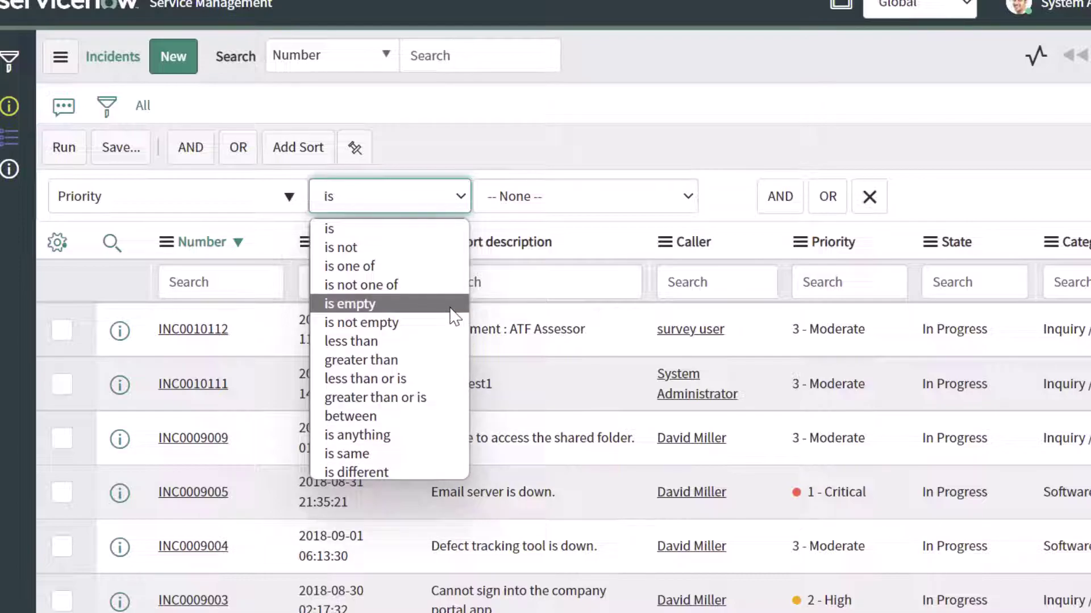
click(449, 234)
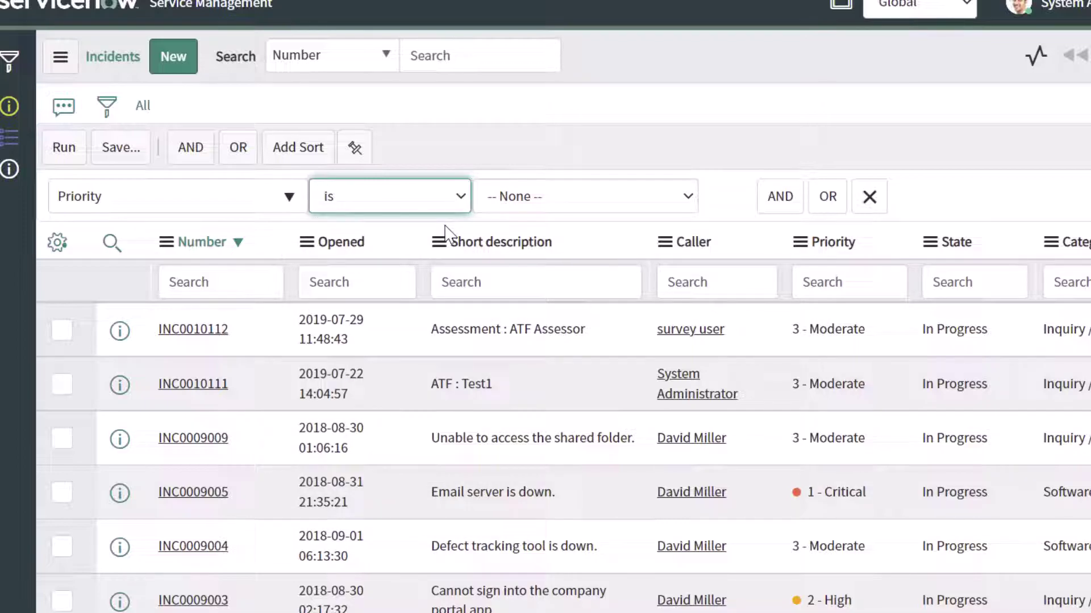
click(689, 198)
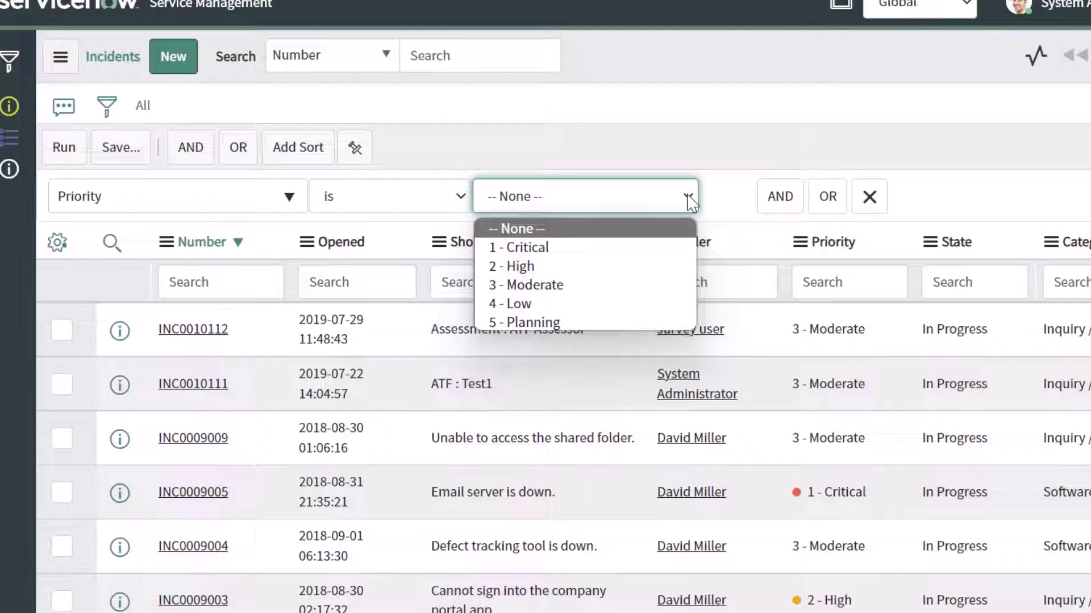
click(594, 249)
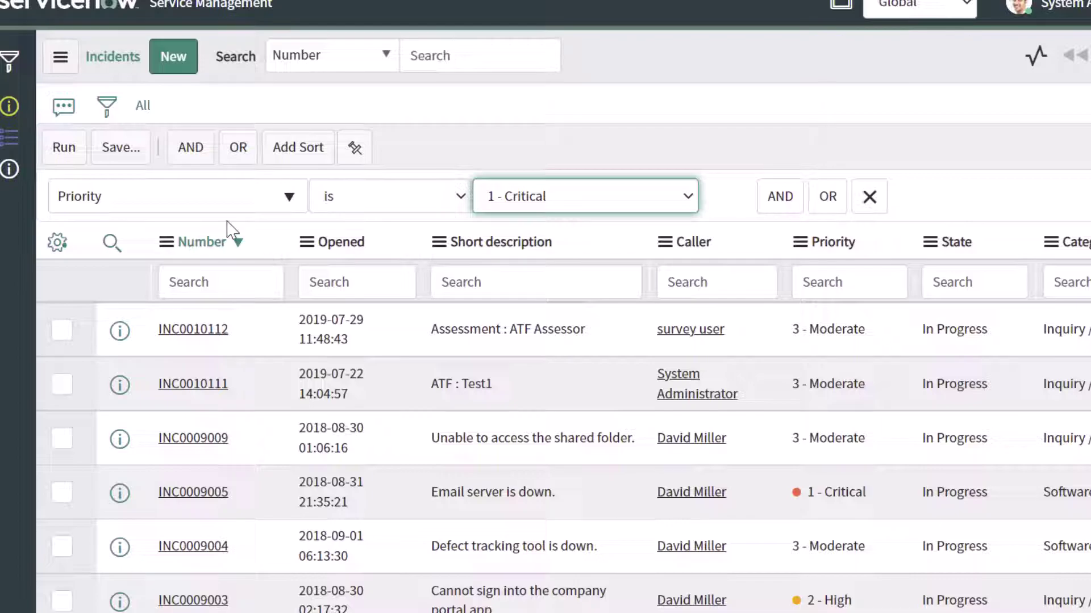
click(74, 152)
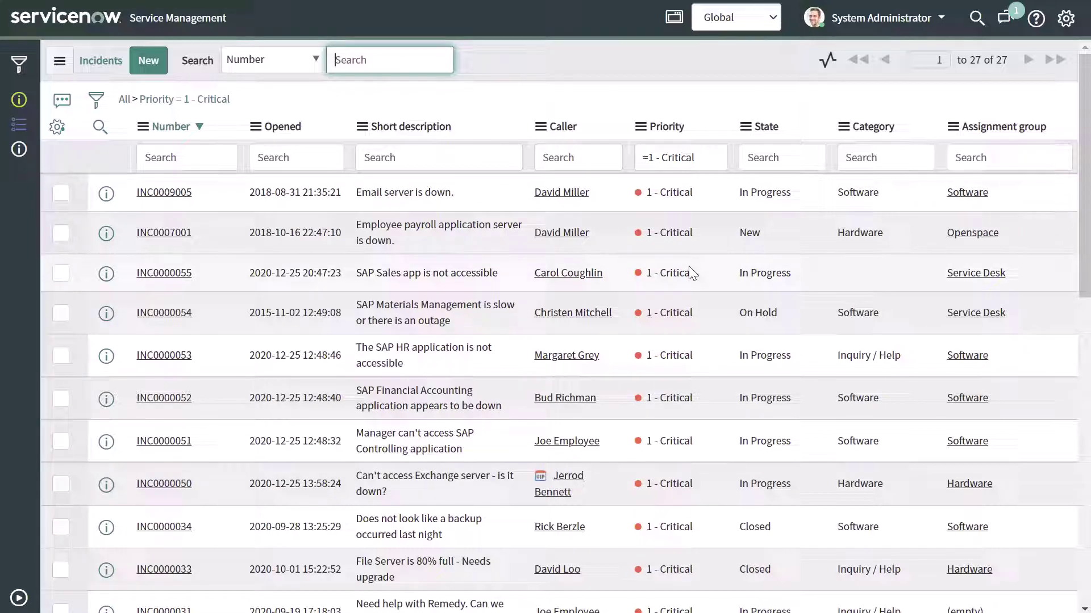
scroll(683, 458, down, 1)
scroll(684, 459, down, 8)
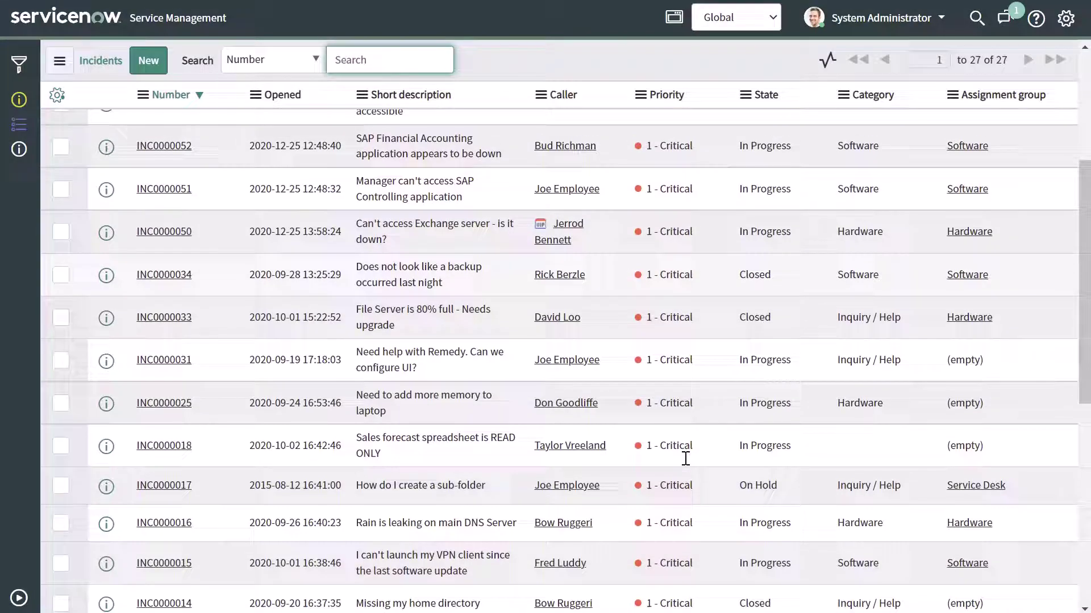
scroll(684, 458, up, 10)
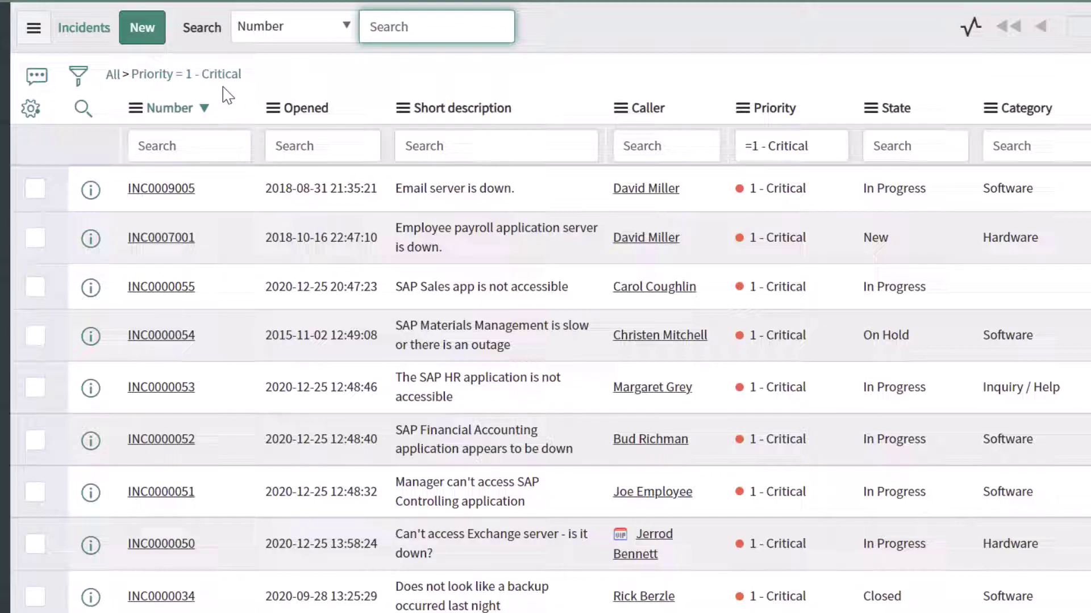
Step: Add an OR condition for Priority is 2 - High to the incident filter and run it
click(78, 86)
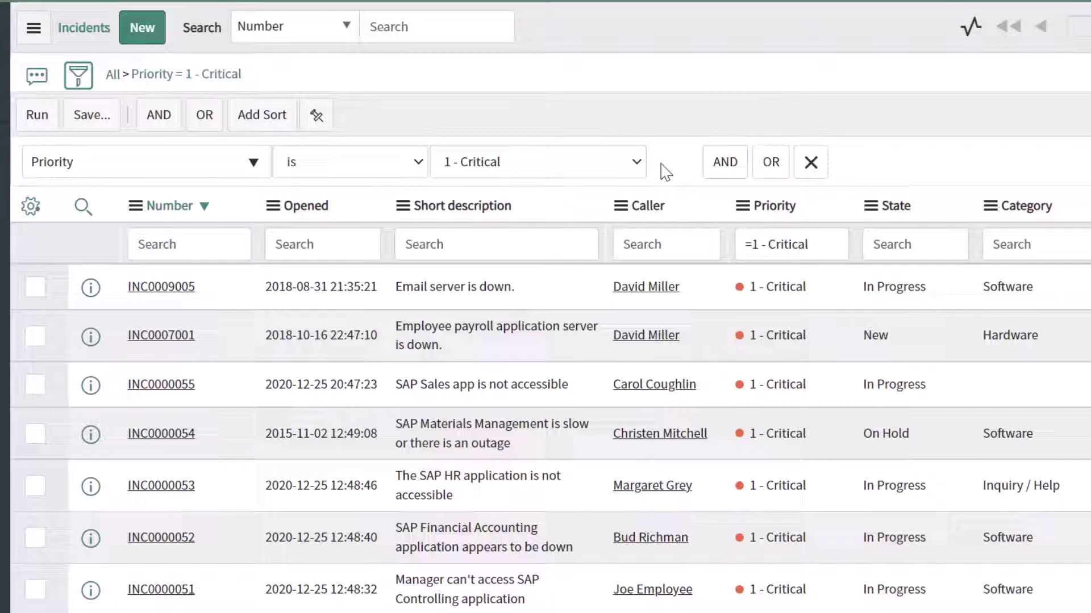
click(774, 177)
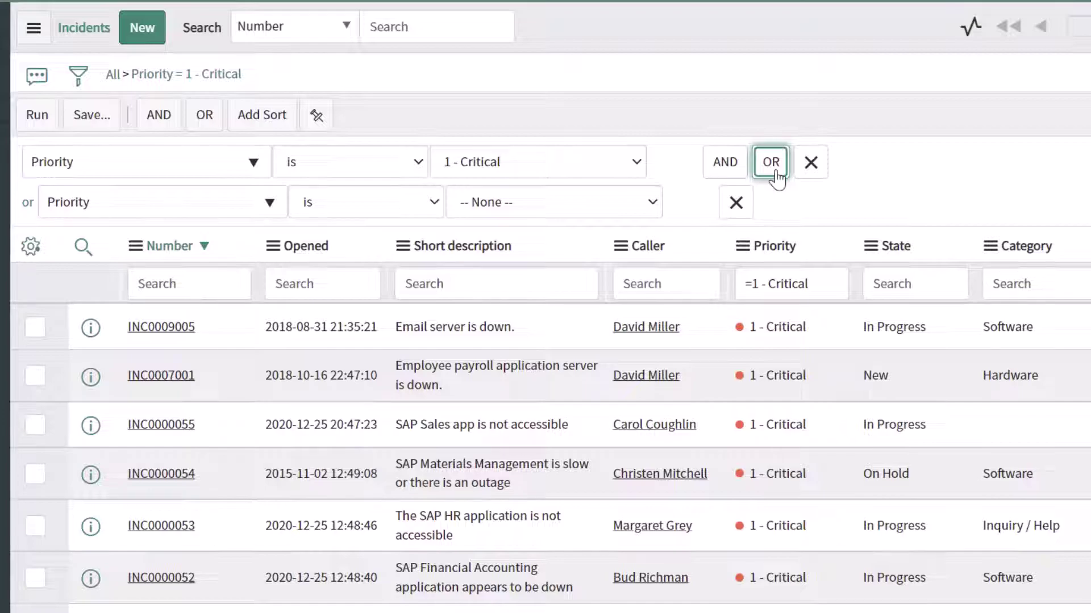
click(567, 205)
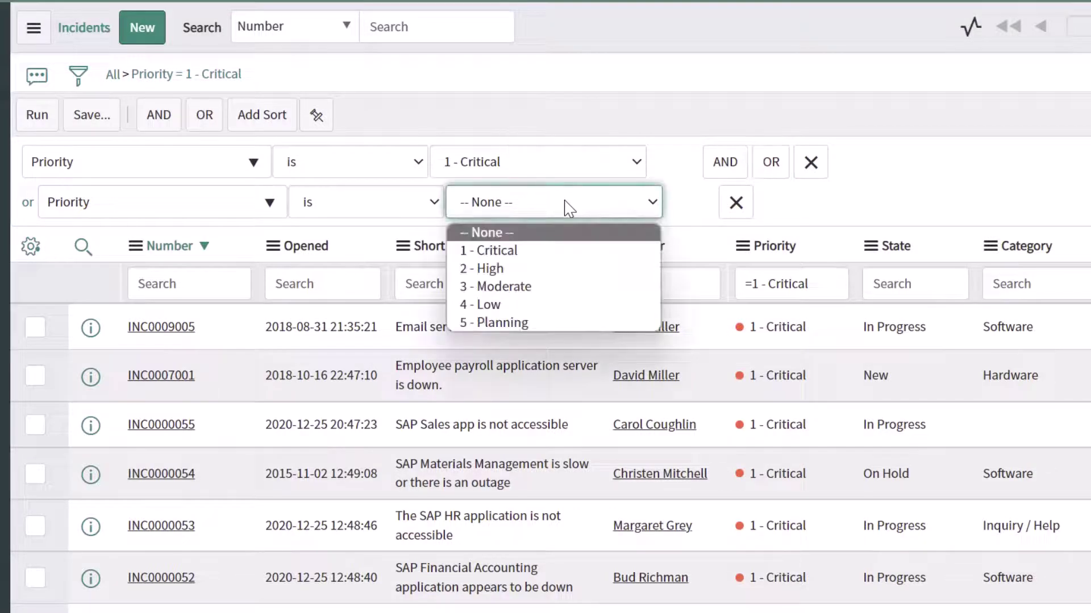
click(523, 277)
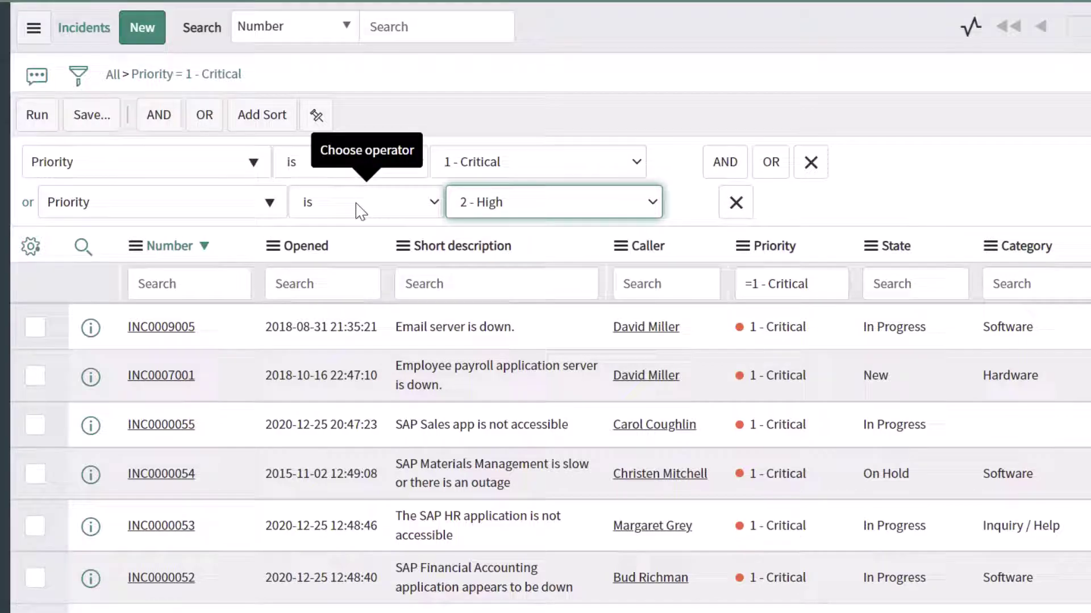
click(37, 116)
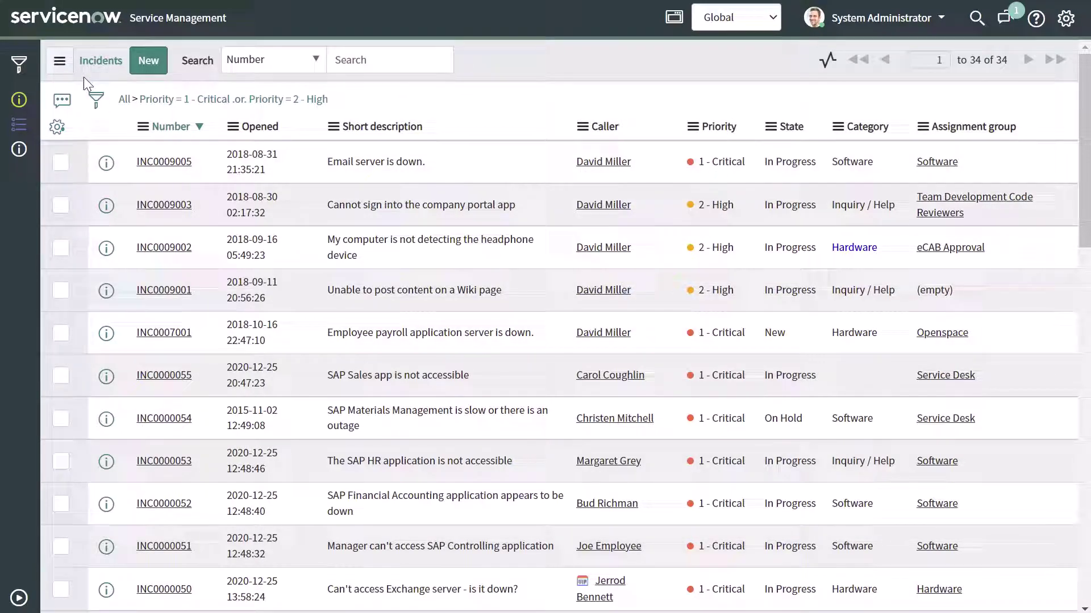
Step: Add a sort on the Created field in a to z order to the incident filter and run it
click(95, 103)
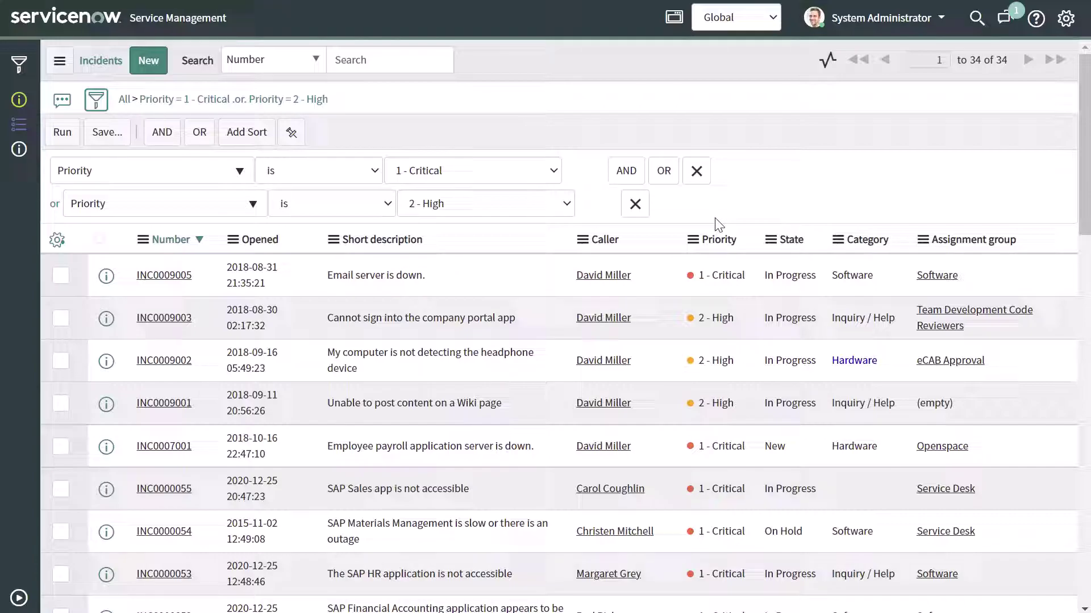
click(250, 145)
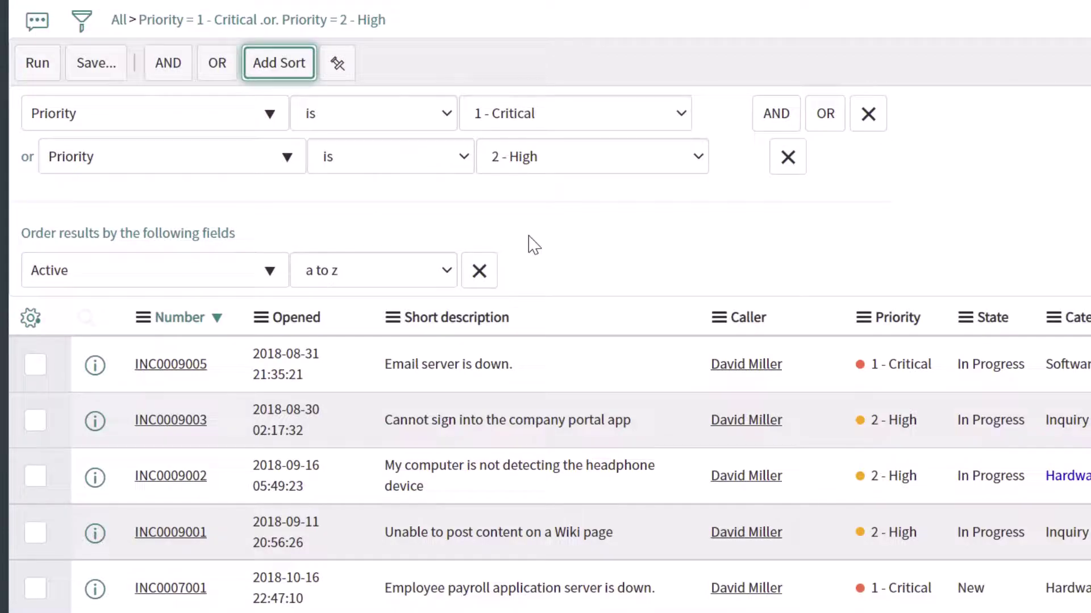
click(271, 277)
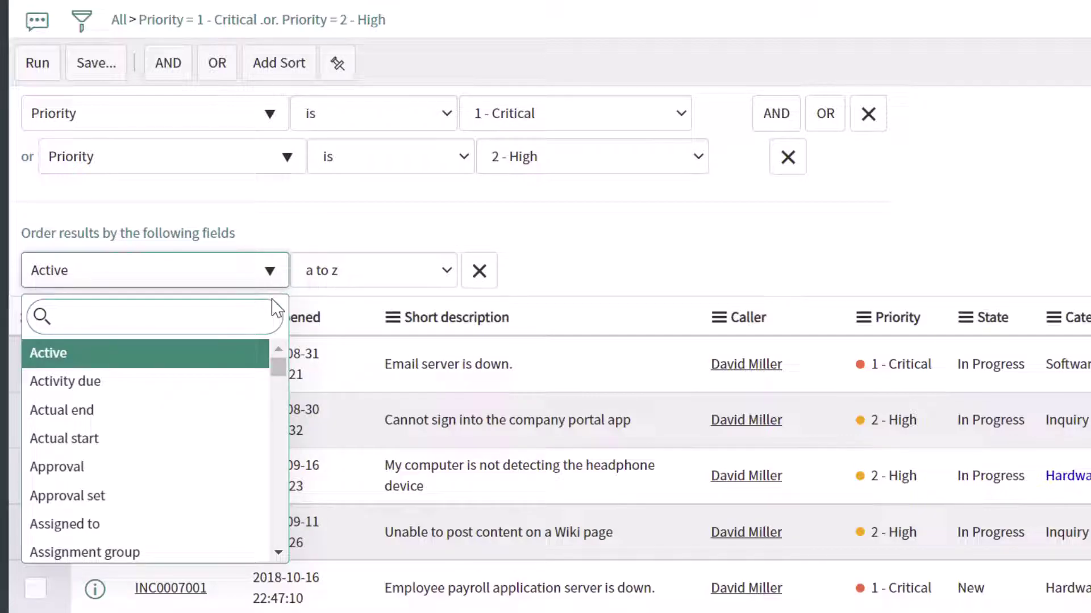
text(creat)
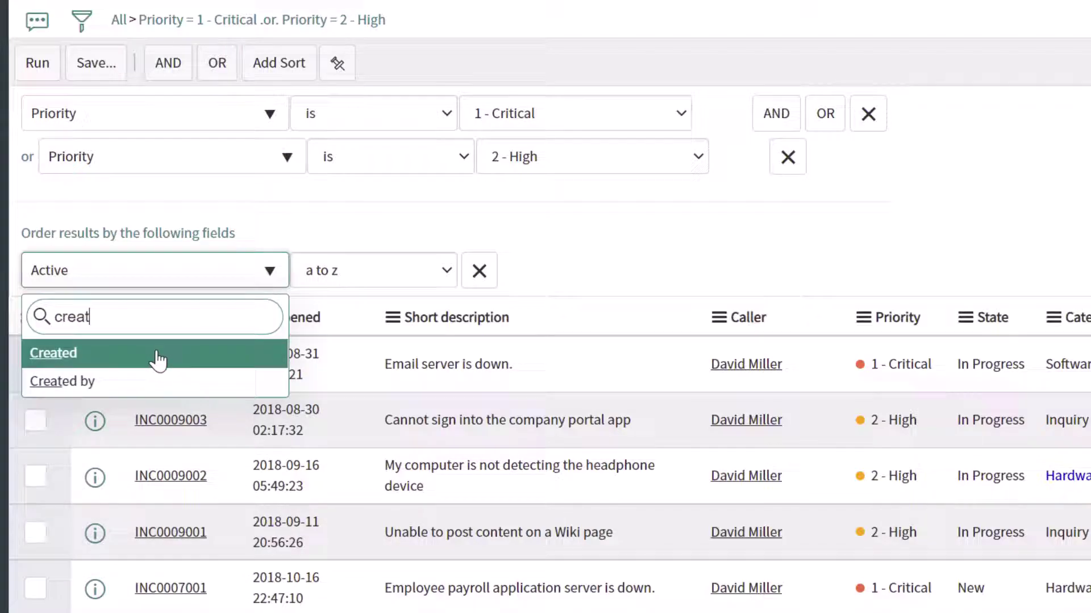
click(158, 358)
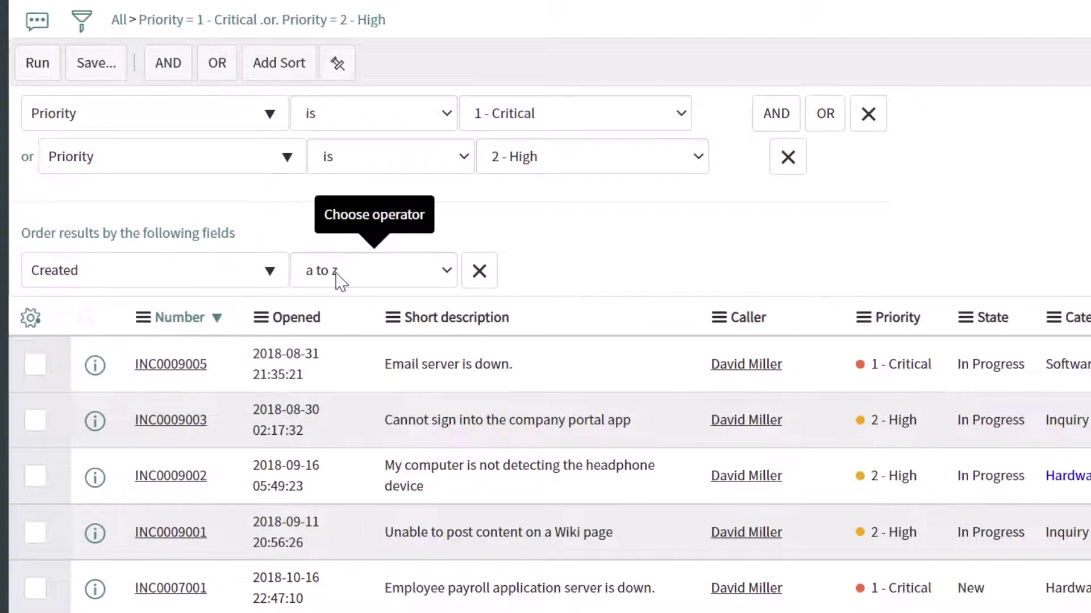
click(41, 66)
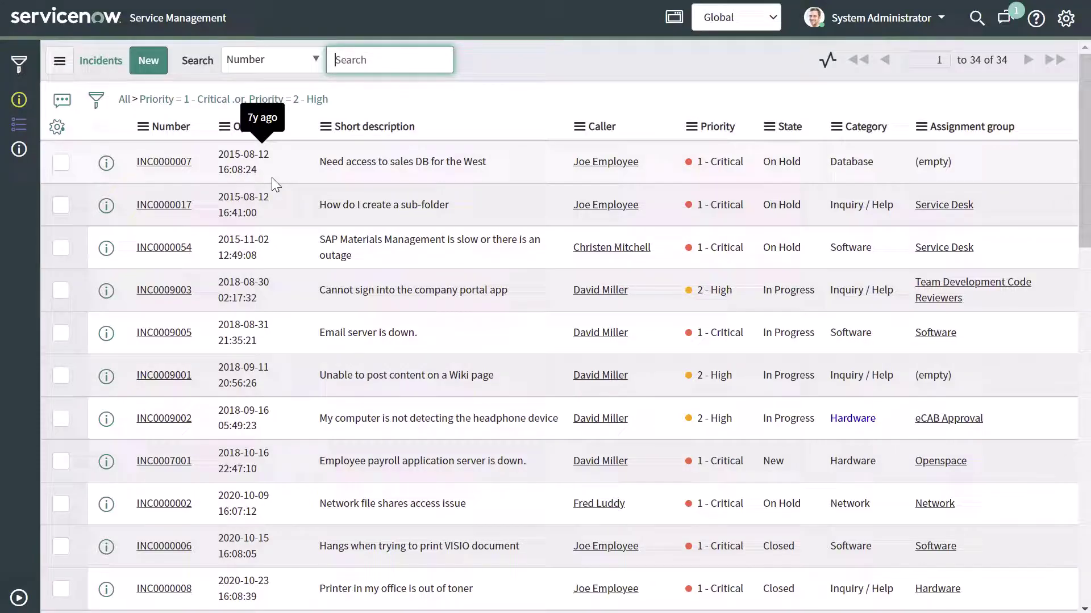
Step: Review the filter's priority conditions and sort order, and remove them to list all incidents again
click(95, 112)
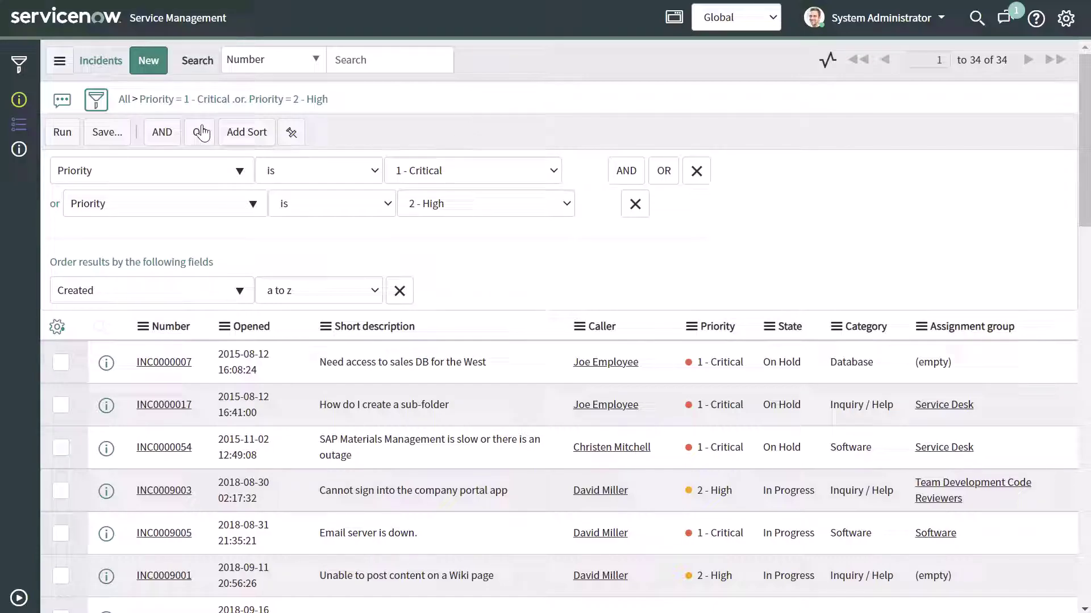
click(123, 102)
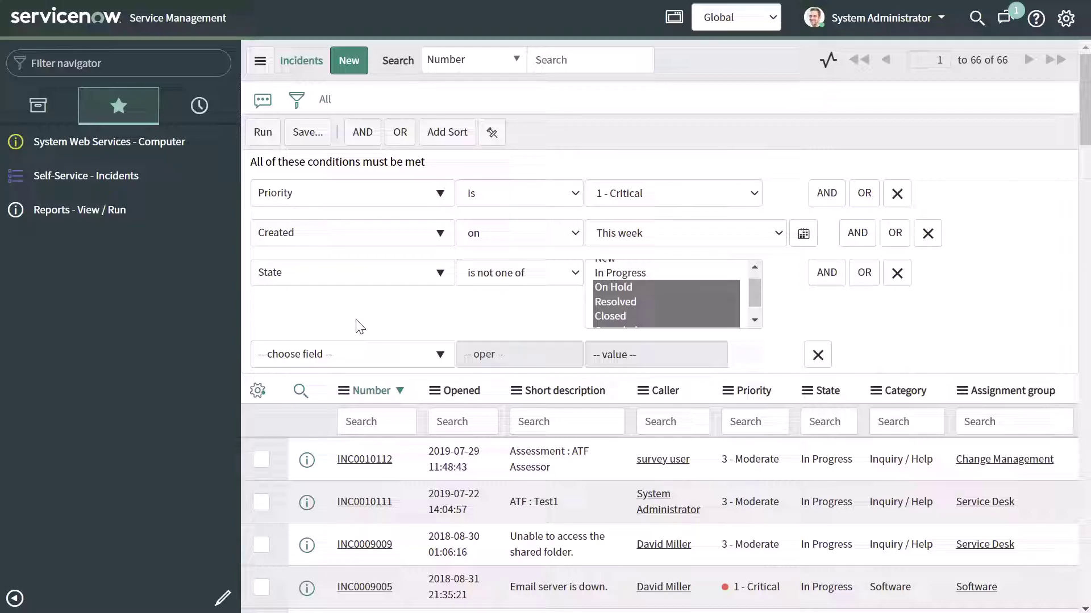
Step: Save the current incident filter as "Open Critical Incidents", visible only to Me
click(311, 132)
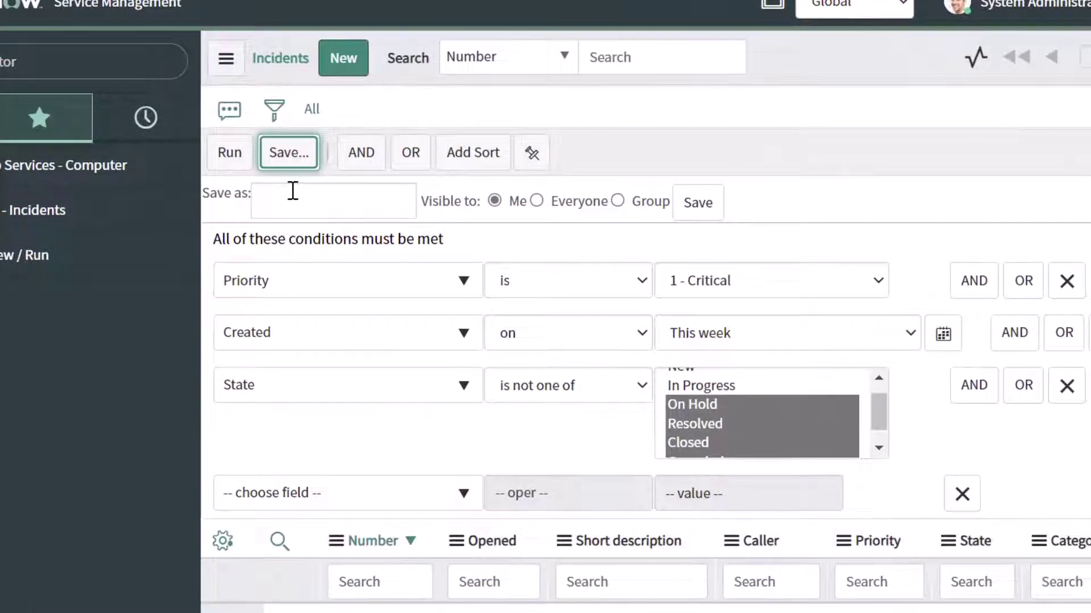
click(293, 191)
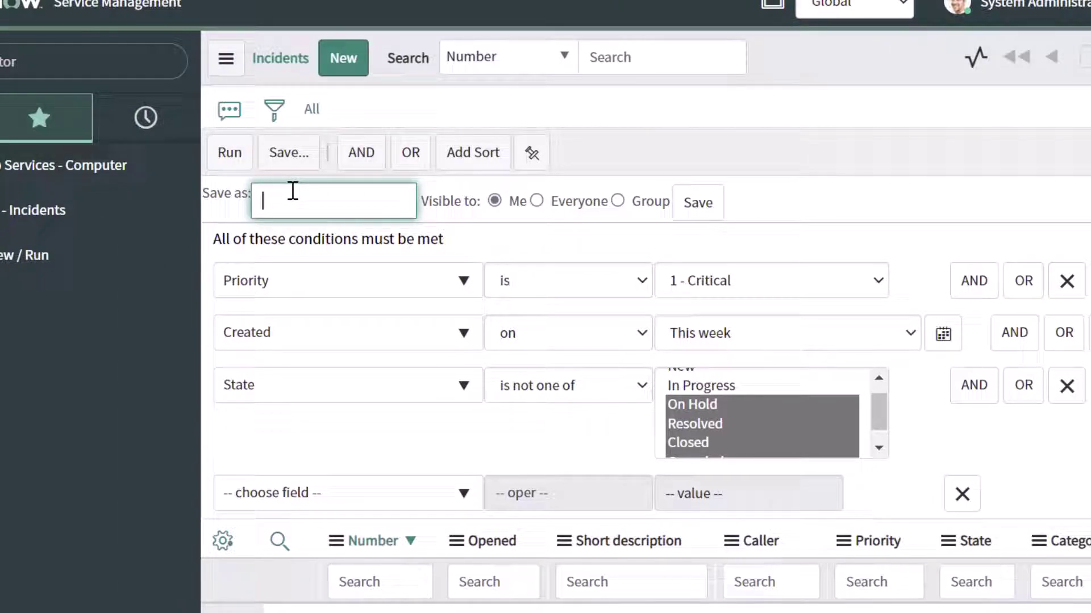
text(Open Critical Incidents)
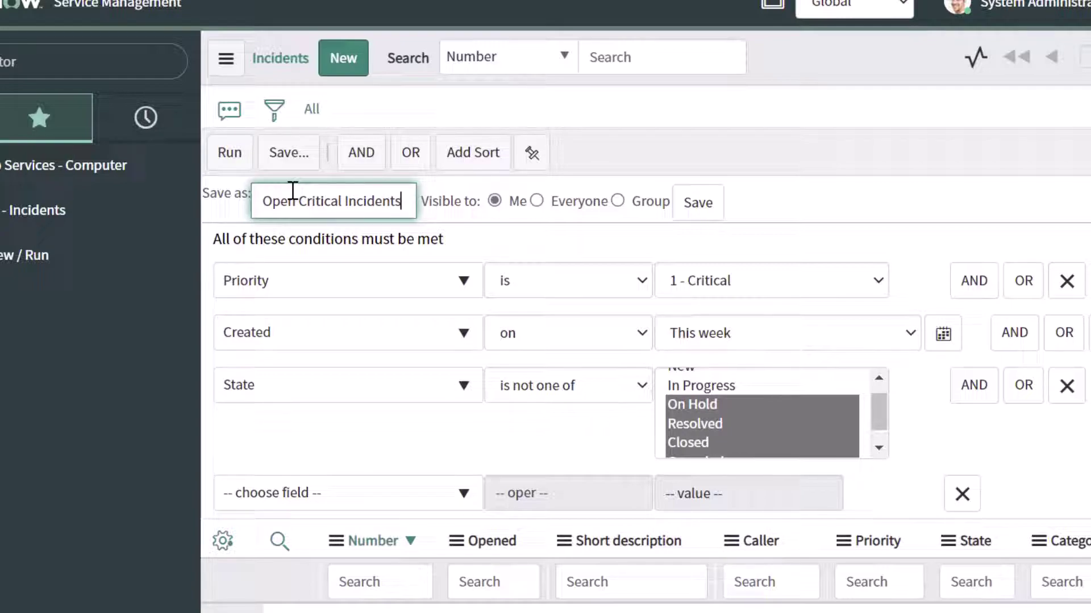
click(331, 442)
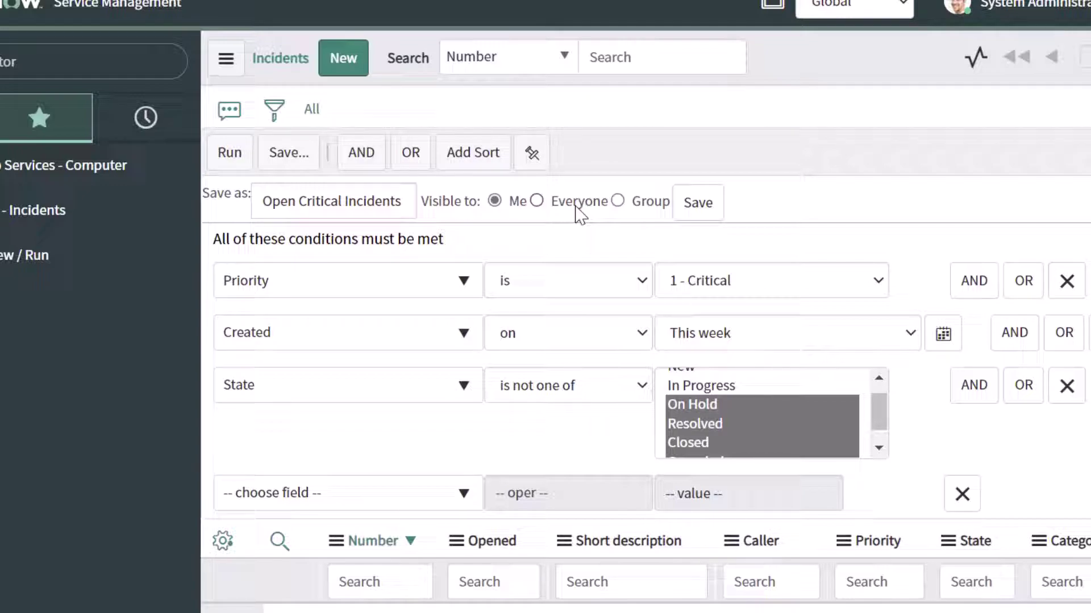
click(619, 202)
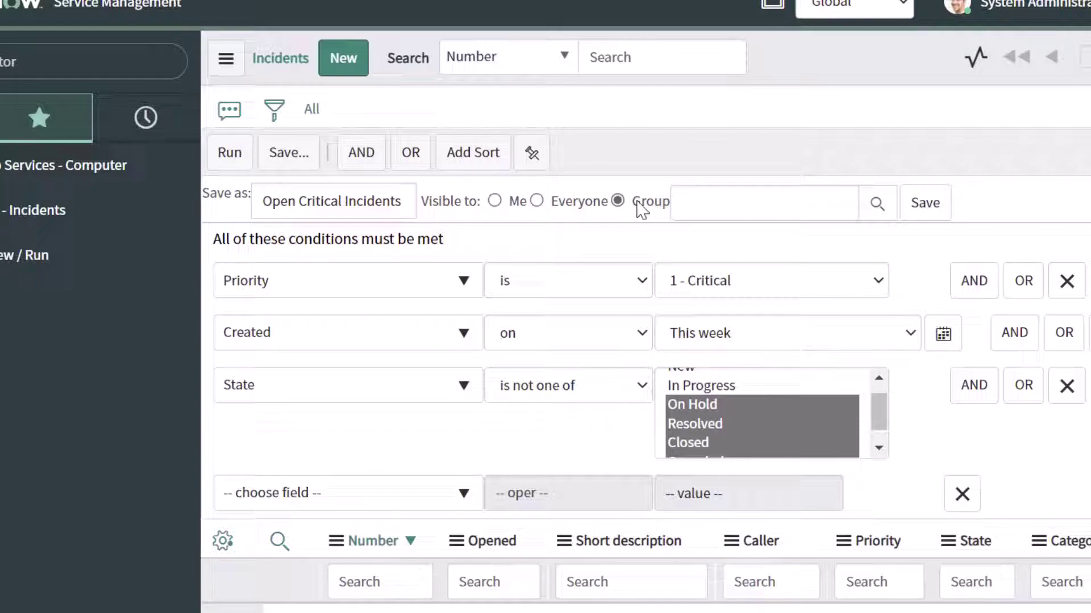
click(495, 201)
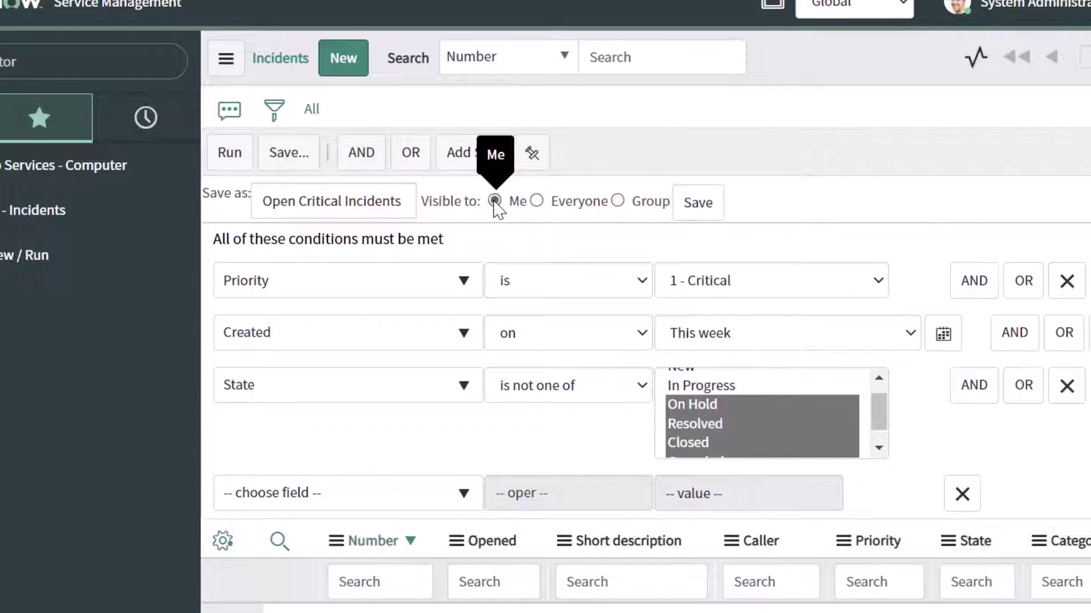
click(706, 212)
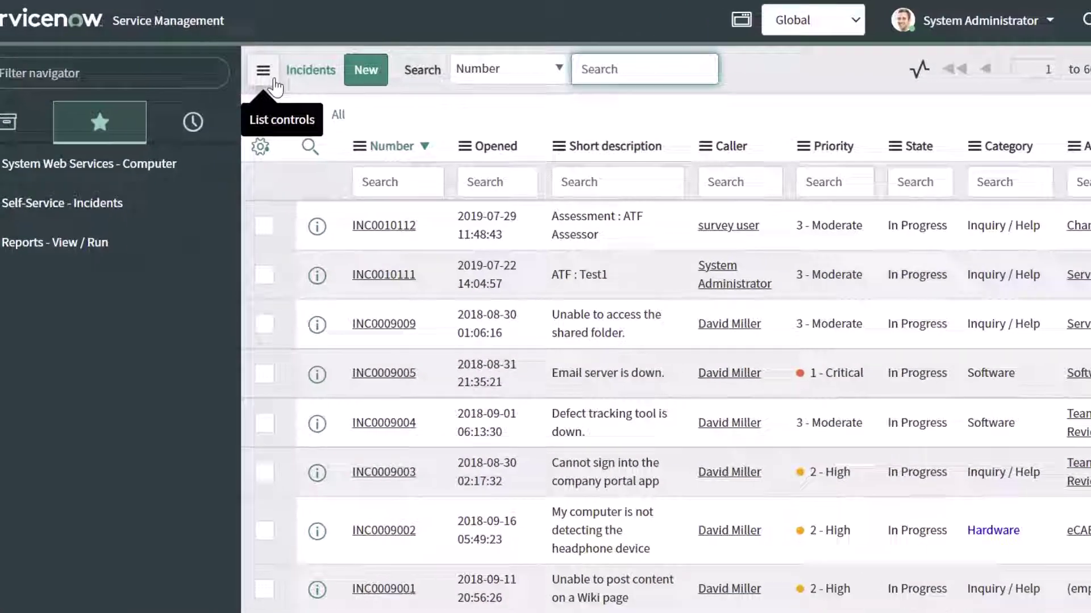
Step: Apply the saved "Open Critical Incidents" filter to the incident list
click(273, 78)
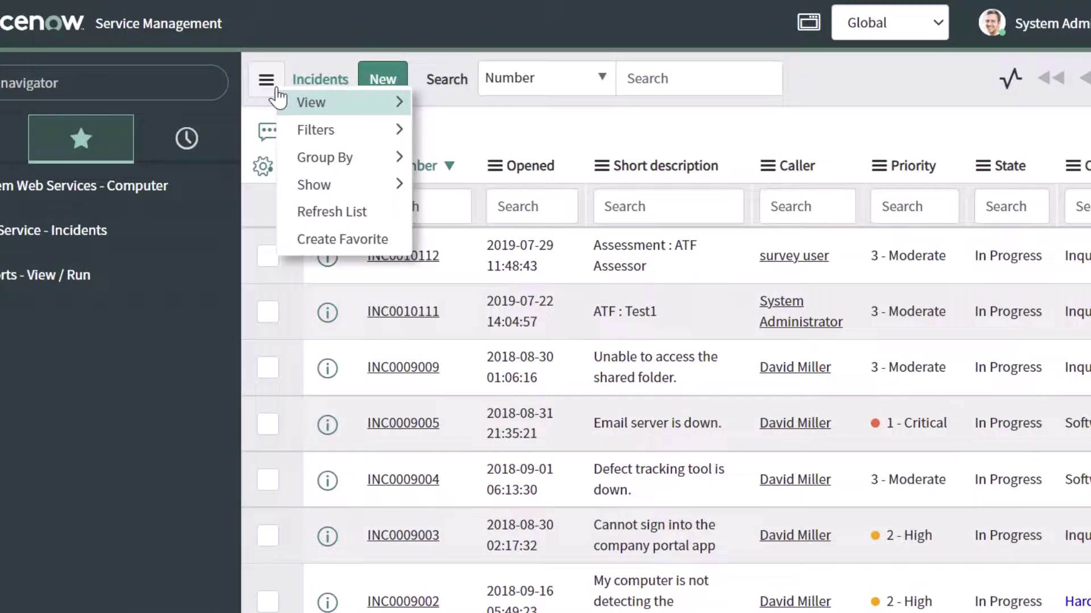
mouse_move(311, 130)
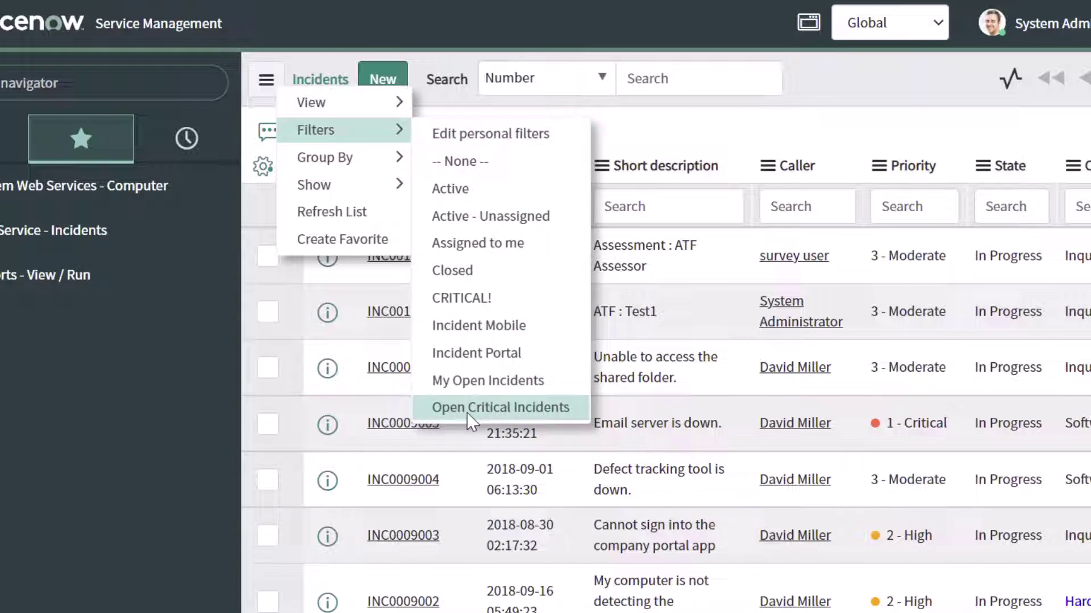
click(505, 408)
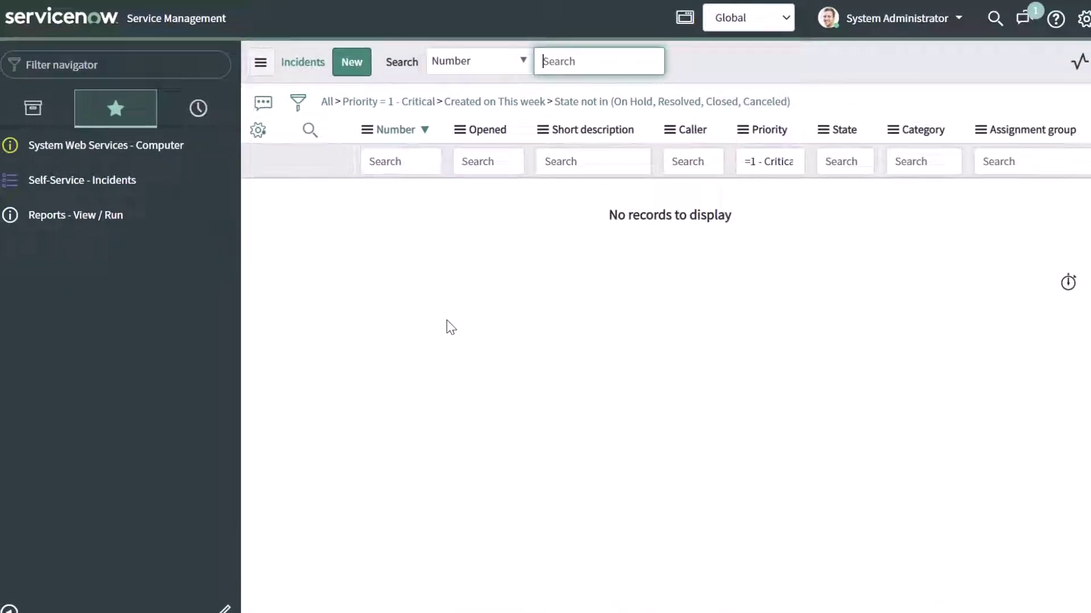
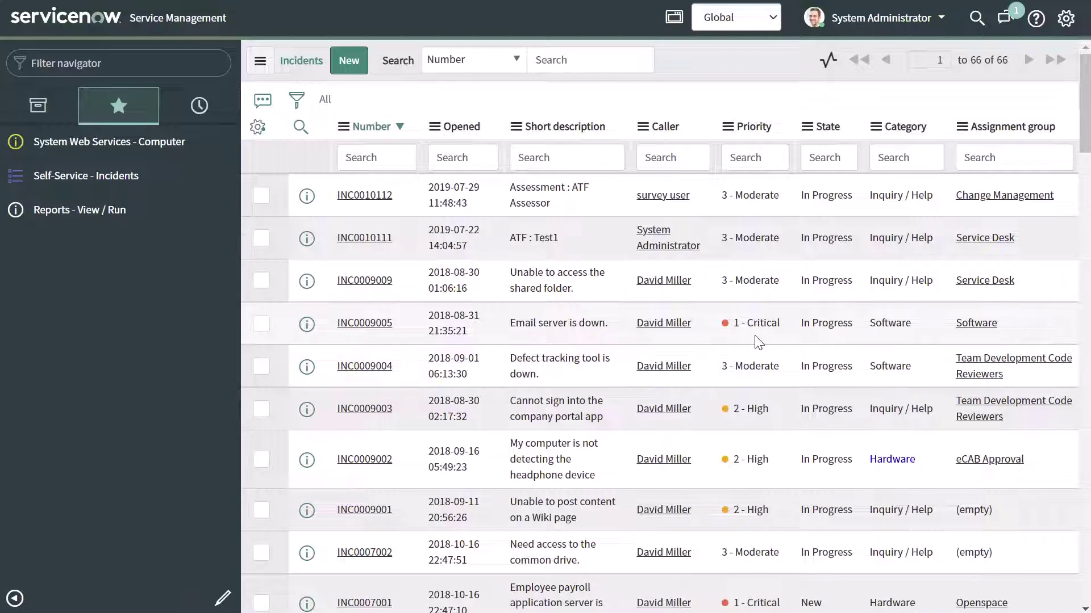
Step: From the unfiltered incident list, show only the records matching the Priority value 1 - Critical and look through them
right_click(755, 339)
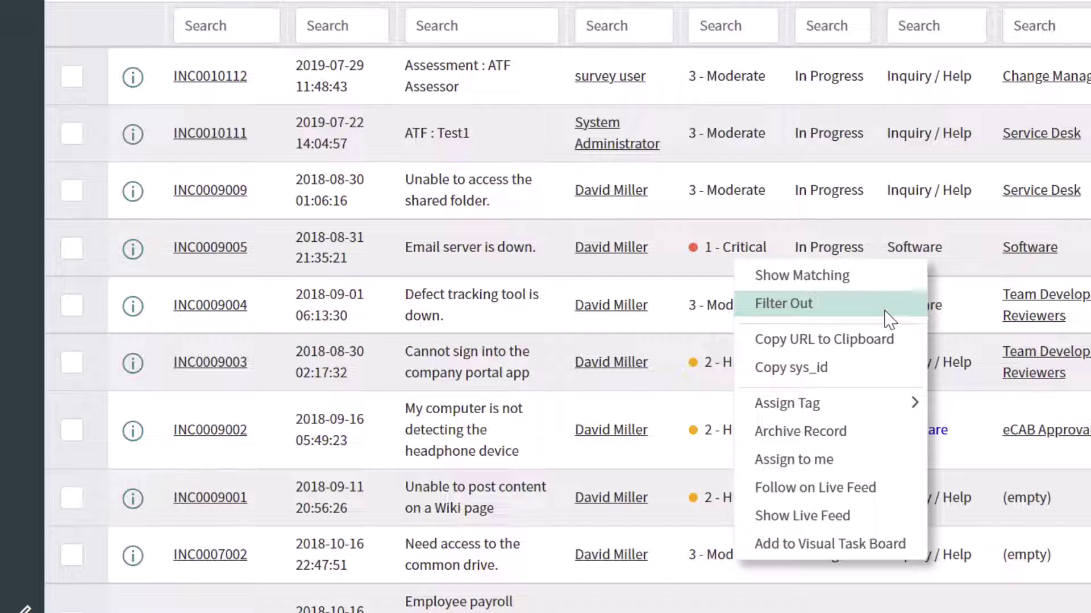
click(829, 275)
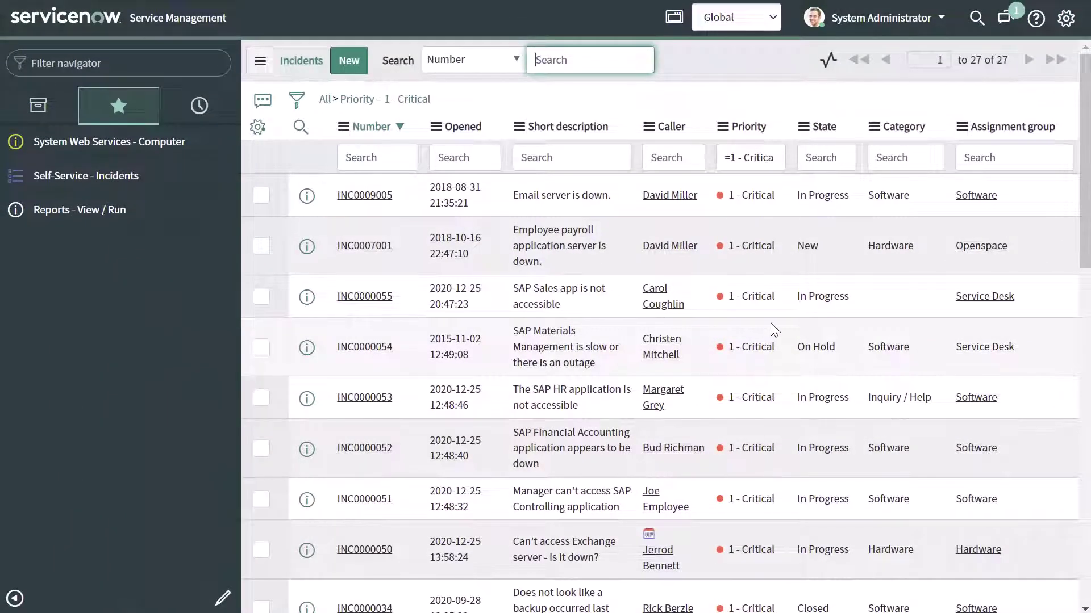
scroll(747, 315, down, 5)
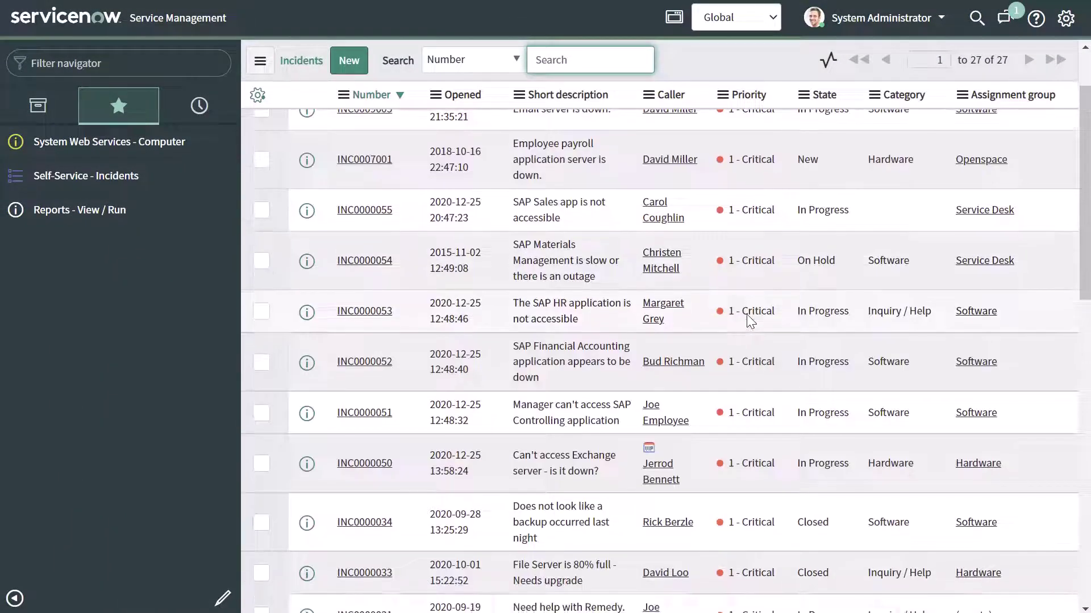
scroll(747, 315, up, 5)
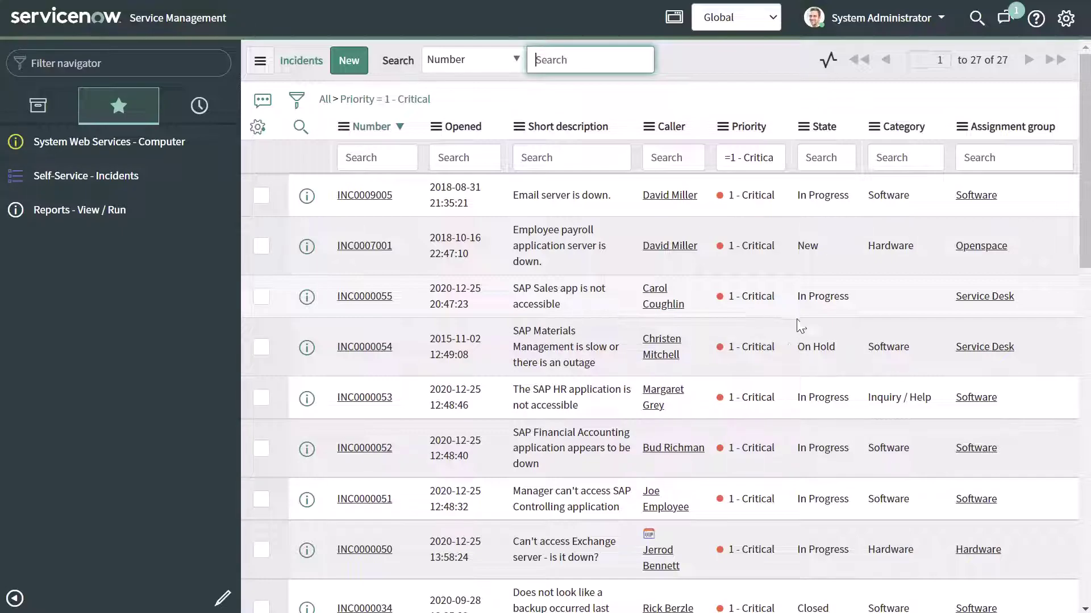
Step: Filter out incidents whose State is Closed from the critical incident list, using an existing Closed value
scroll(820, 327, down, 2)
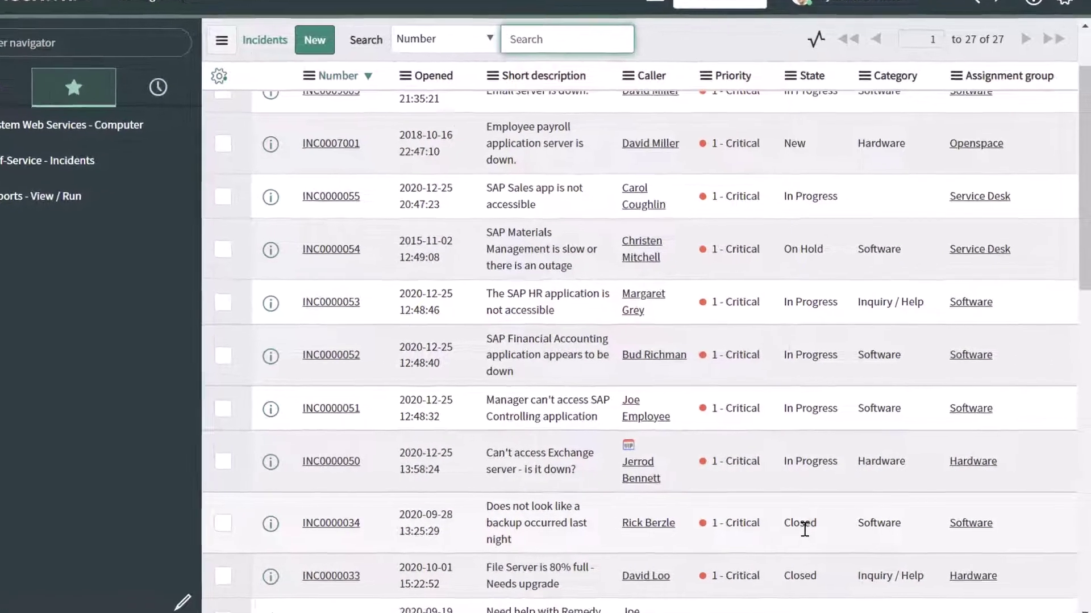
right_click(820, 528)
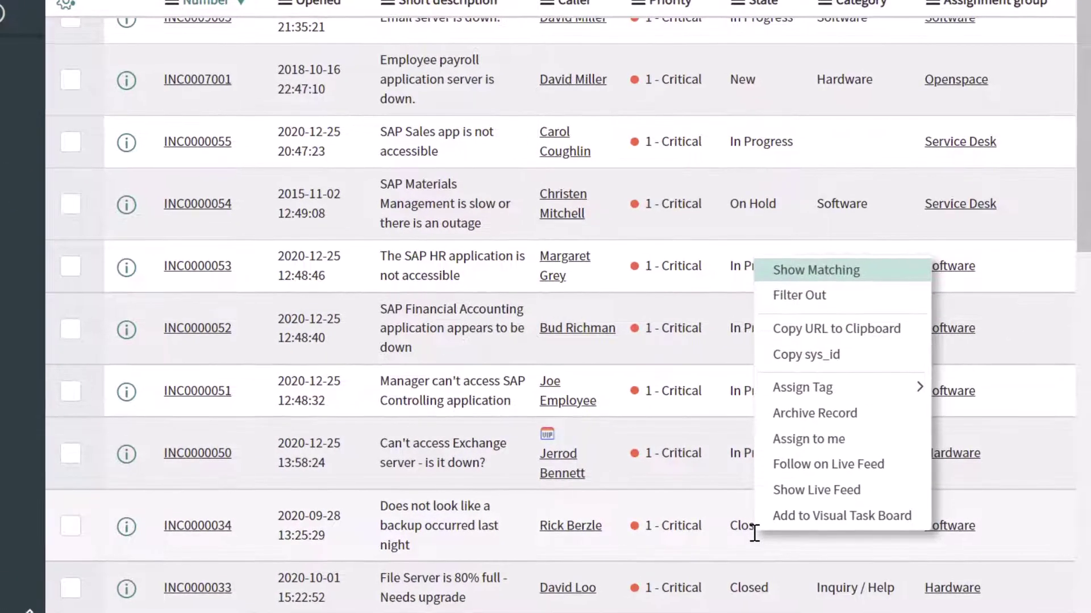
click(813, 296)
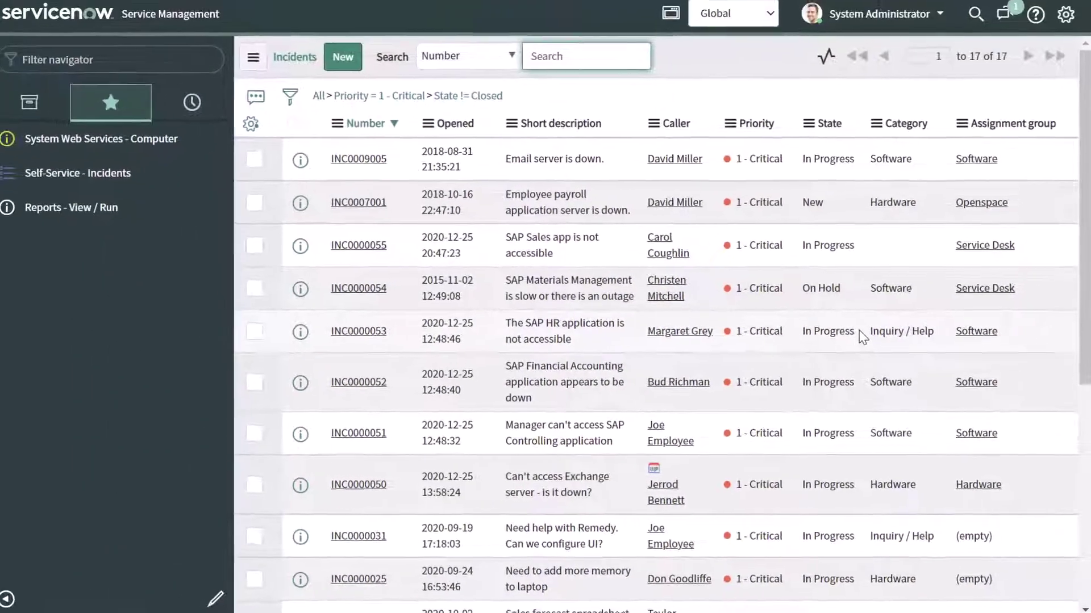